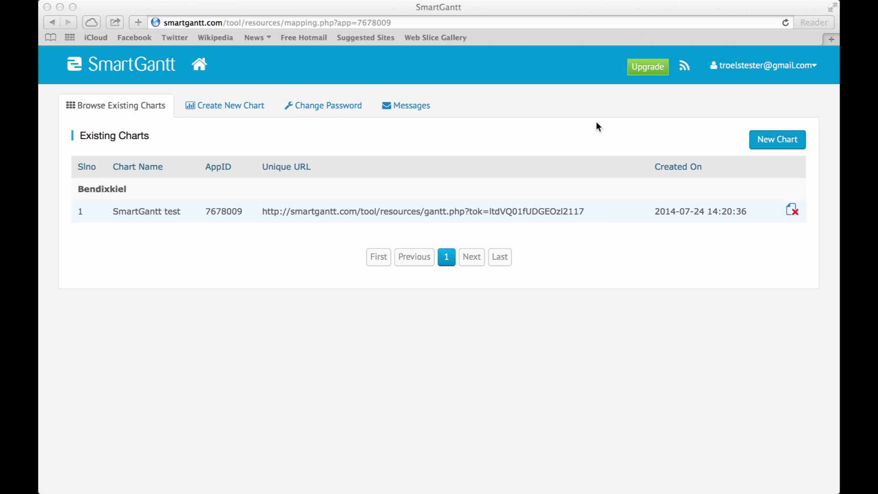
Start a new Gantt chart and select Bendixkiel as its organization.
{"action": "left_click", "coordinate": [214, 108]}
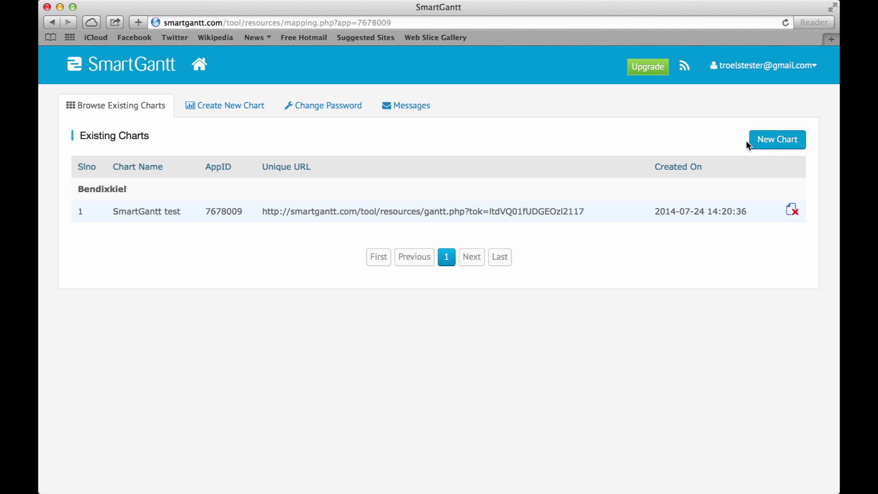
{"action": "left_click", "coordinate": [768, 144]}
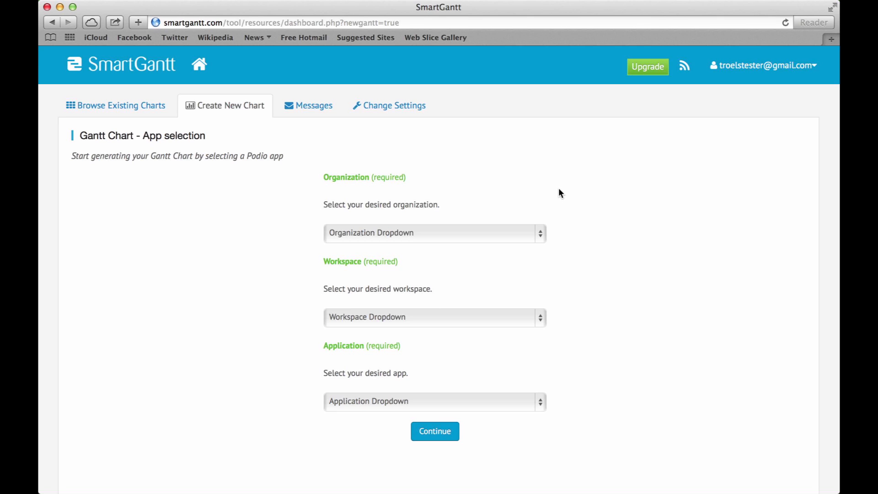
{"action": "scroll", "coordinate": [559, 189], "scroll_direction": "down", "scroll_amount": 1}
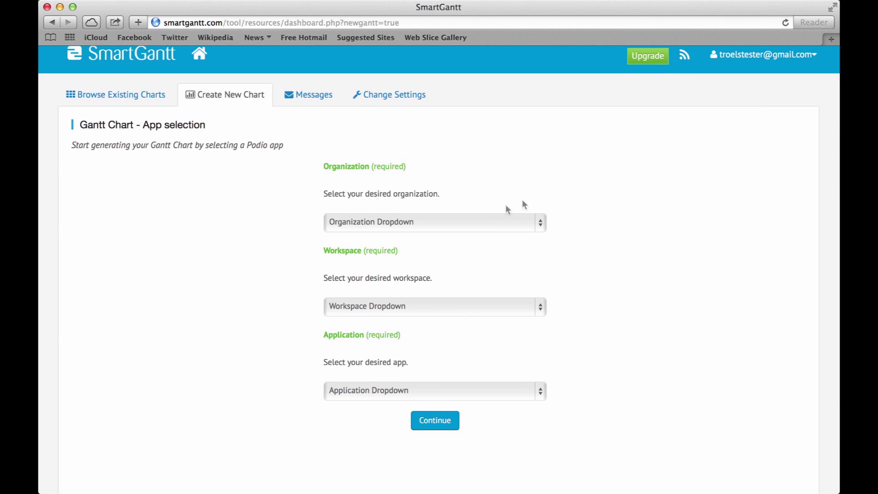
{"action": "left_click", "coordinate": [487, 221]}
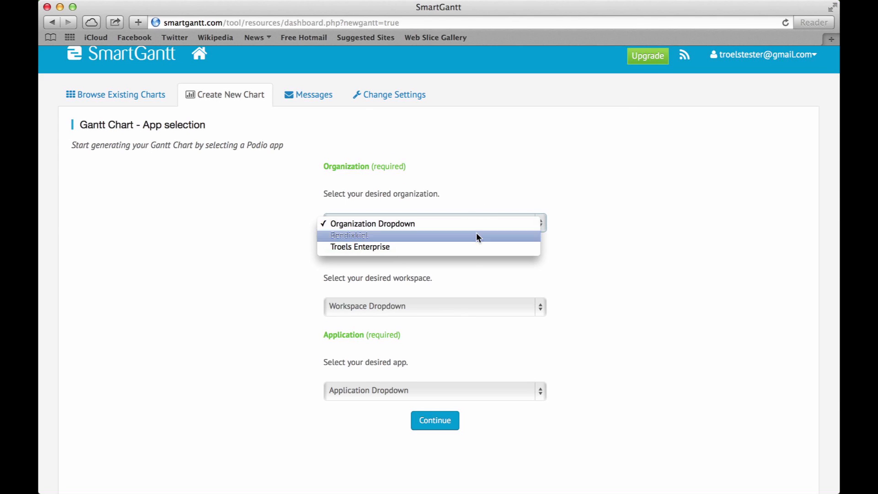
{"action": "left_click", "coordinate": [476, 237]}
Select the SmartGantt Demo workspace and the Clients app, and continue to the field mapping.
{"action": "scroll", "coordinate": [581, 263], "scroll_direction": "down", "scroll_amount": 1}
{"action": "left_click", "coordinate": [488, 293]}
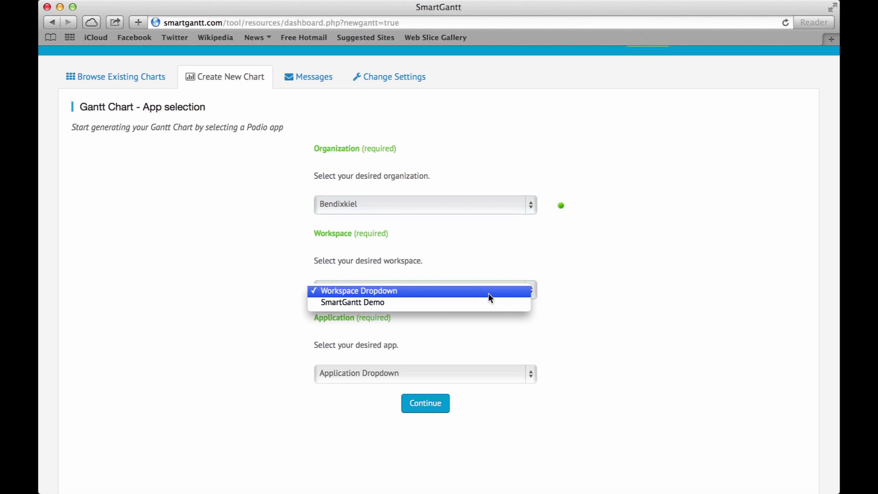
{"action": "left_click", "coordinate": [470, 302]}
{"action": "scroll", "coordinate": [589, 354], "scroll_direction": "down", "scroll_amount": 1}
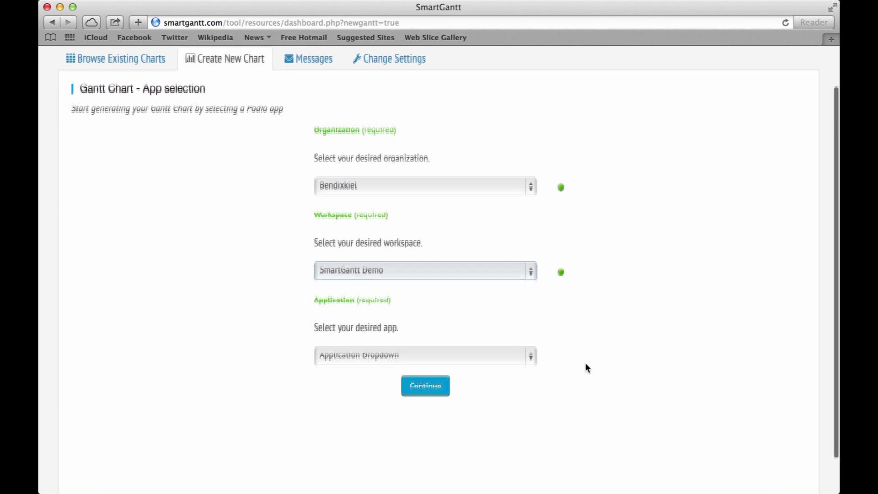
{"action": "left_click", "coordinate": [505, 355]}
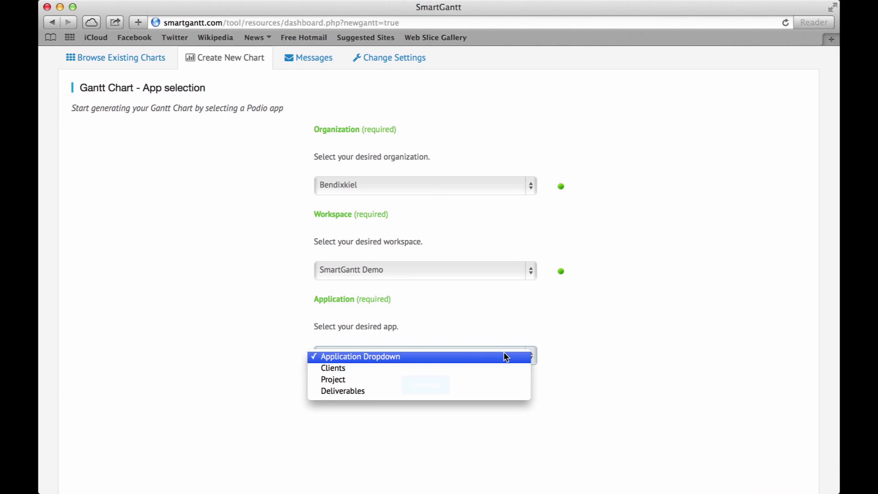
{"action": "left_click", "coordinate": [479, 367]}
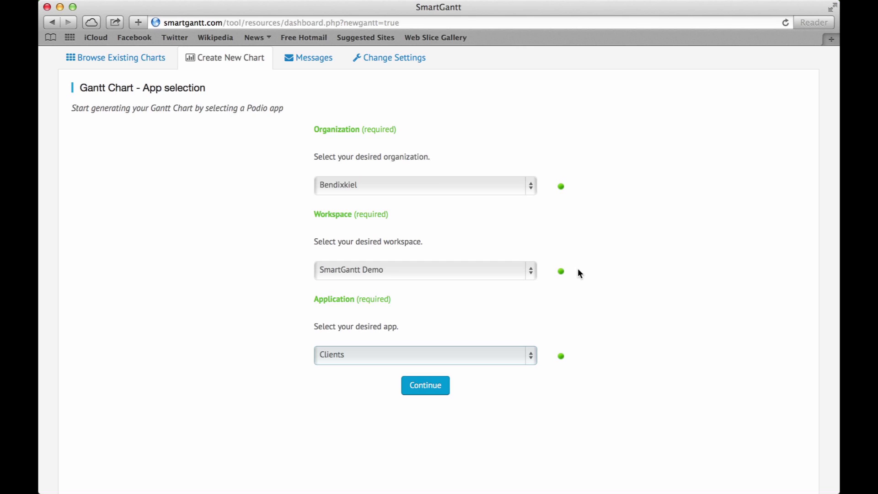
{"action": "left_click", "coordinate": [435, 387]}
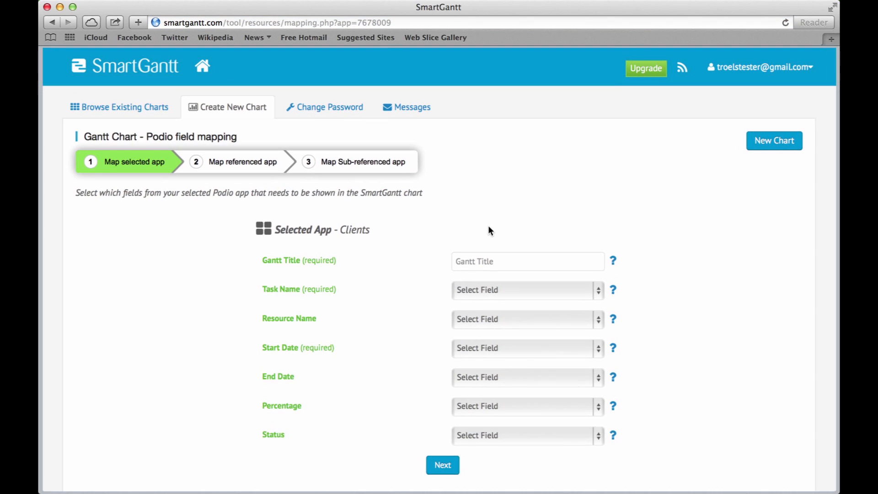
Title the Gantt chart "SmartGantt Tutorial" and map its task name to the Company name field.
{"action": "left_click", "coordinate": [491, 261]}
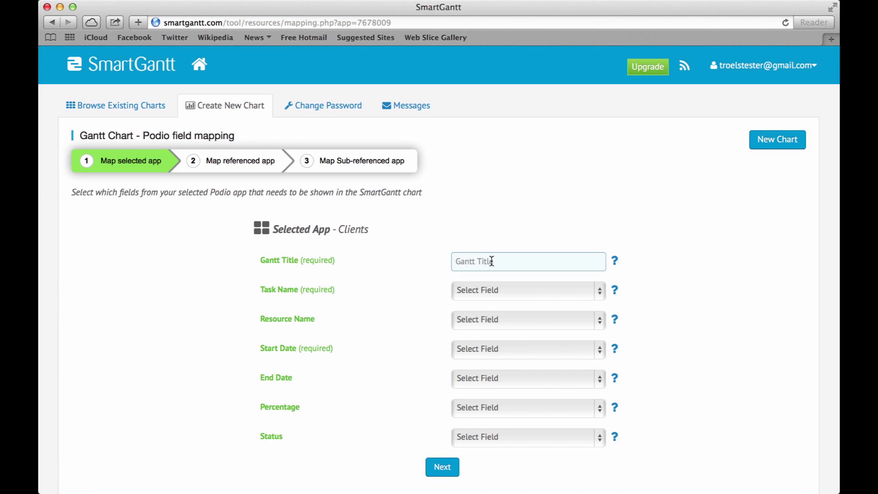
{"action": "type", "text": "SmartGantt Tutorial"}
{"action": "left_click", "coordinate": [520, 293]}
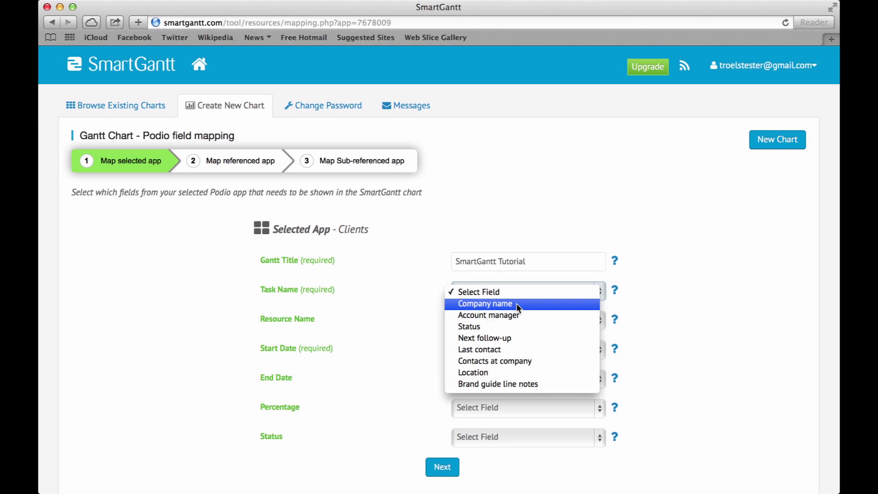
{"action": "left_click", "coordinate": [516, 303]}
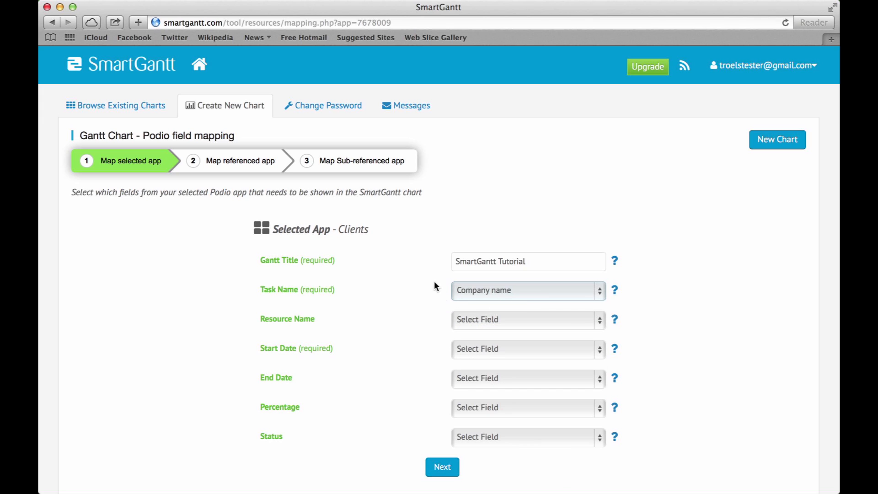
Map the Clients app's resource name to Account manager, start date to Last contact and end date to Next follow-up.
{"action": "left_click", "coordinate": [515, 319]}
{"action": "left_click", "coordinate": [506, 345]}
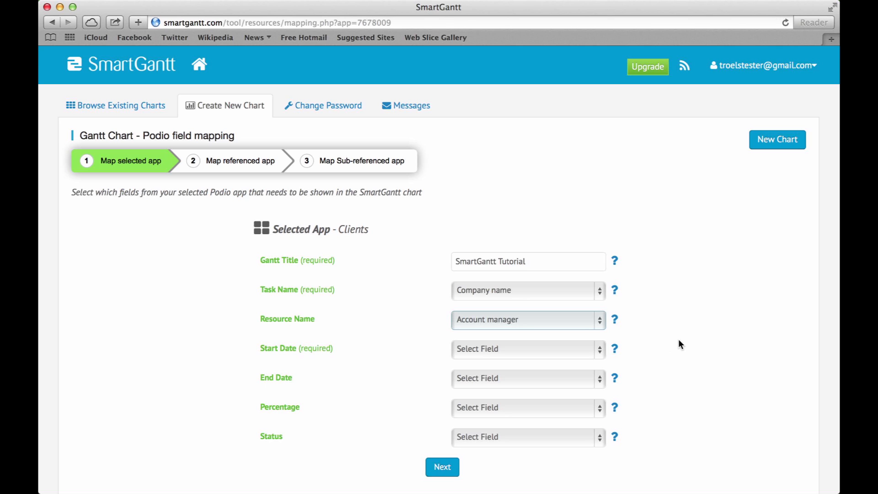
{"action": "left_click", "coordinate": [564, 351]}
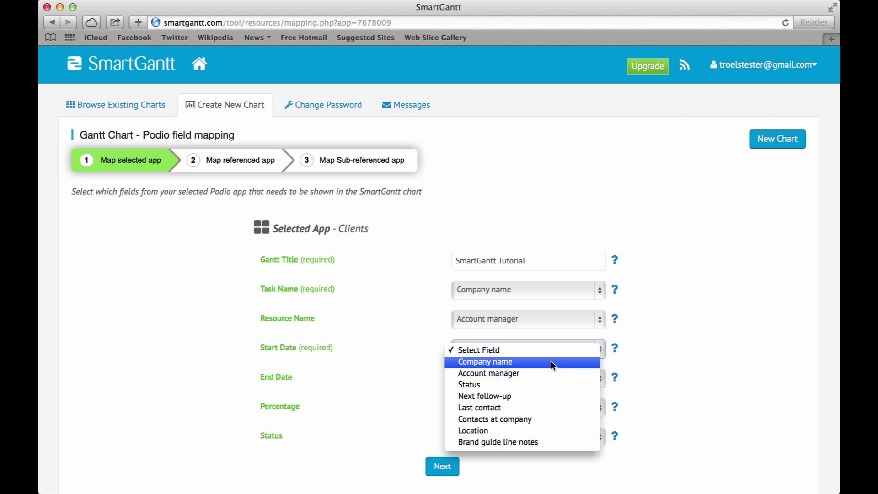
{"action": "left_click", "coordinate": [515, 407]}
{"action": "left_click", "coordinate": [519, 376]}
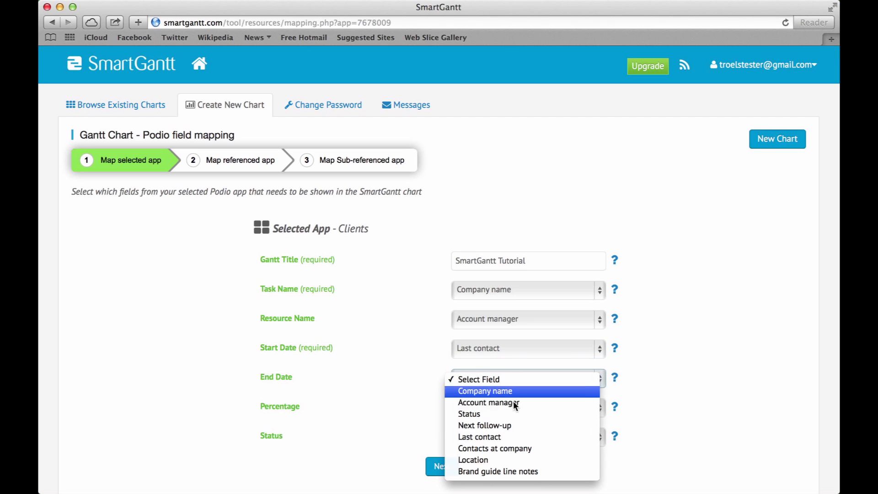
{"action": "left_click", "coordinate": [502, 427]}
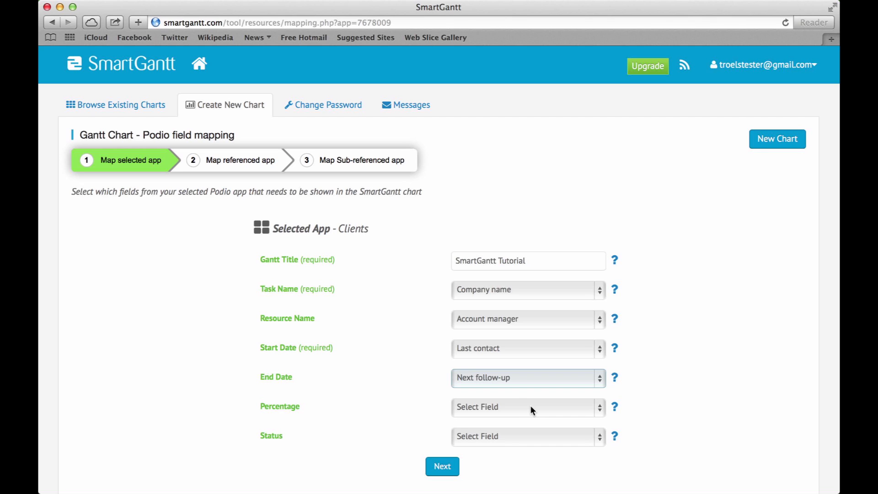
Check the fields available for percentage and map the Clients app's status to the Status field.
{"action": "left_click", "coordinate": [530, 406]}
{"action": "scroll", "coordinate": [530, 437], "scroll_direction": "down", "scroll_amount": 2}
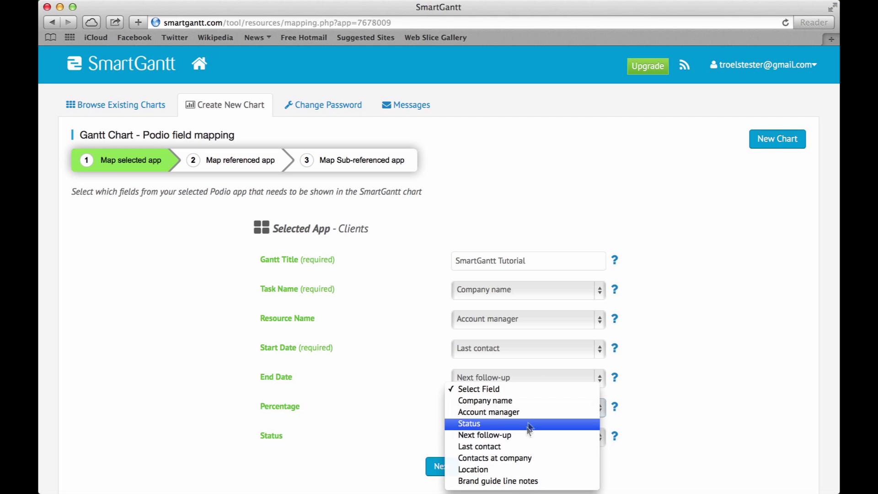
{"action": "left_click", "coordinate": [681, 412]}
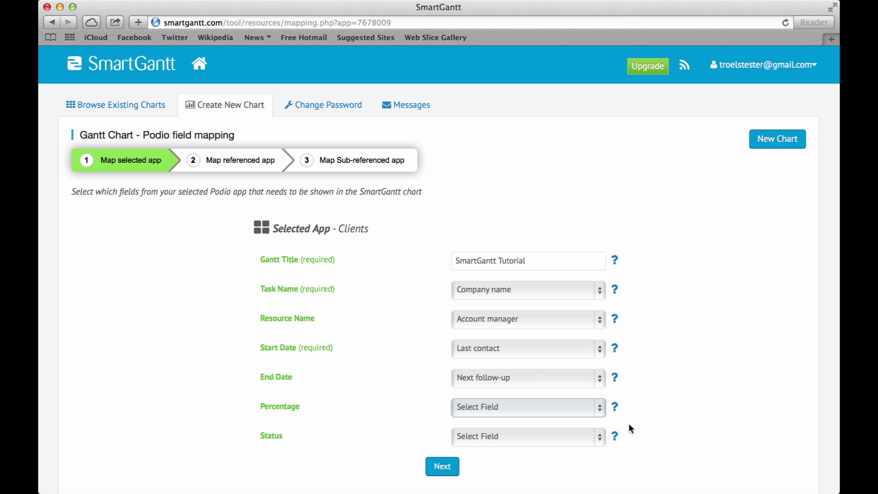
{"action": "left_click", "coordinate": [536, 435]}
{"action": "left_click", "coordinate": [517, 472]}
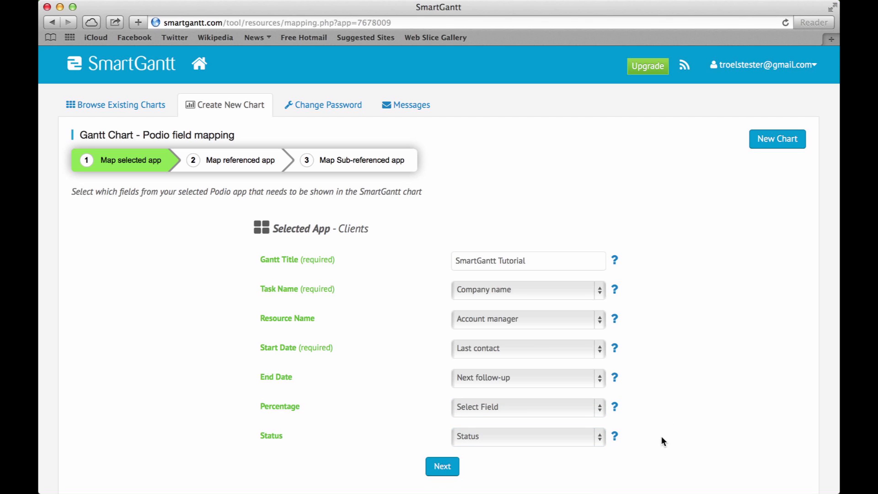
Read the help texts for the fields from Gantt title to end date, and proceed to mapping the referenced app.
{"action": "scroll", "coordinate": [661, 437], "scroll_direction": "down", "scroll_amount": 1}
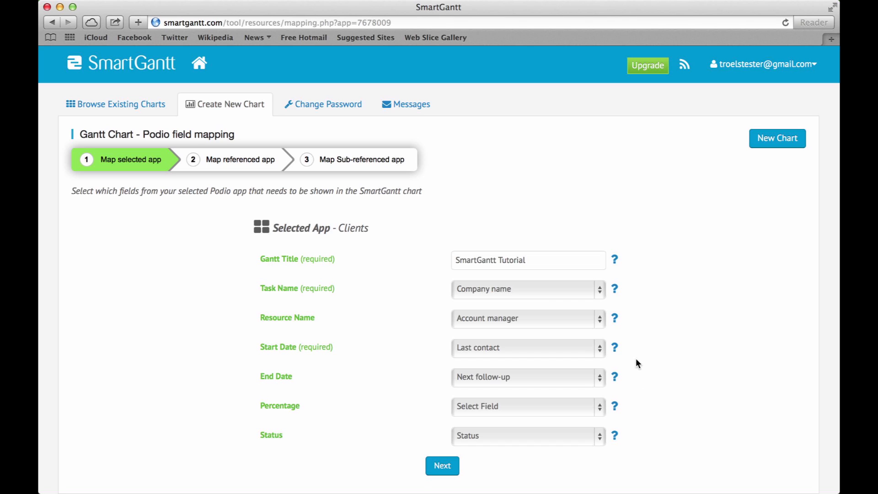
{"action": "mouse_move", "coordinate": [618, 264]}
{"action": "mouse_move", "coordinate": [618, 290]}
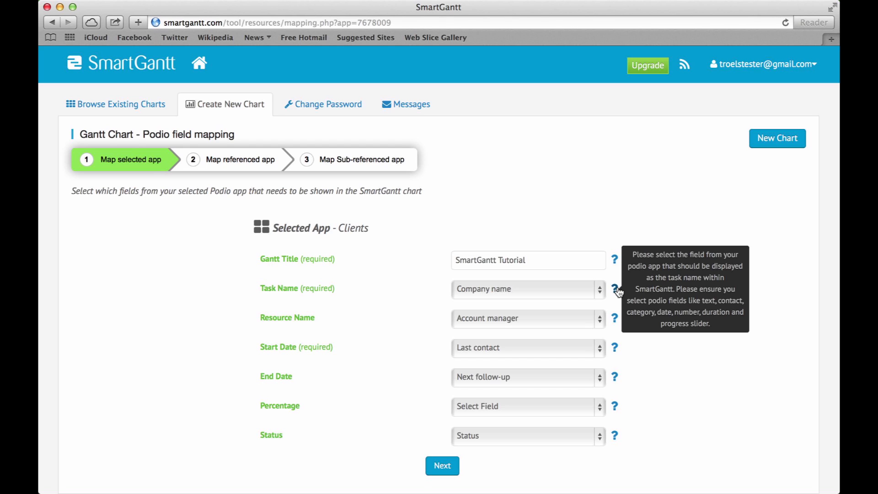
{"action": "mouse_move", "coordinate": [615, 320]}
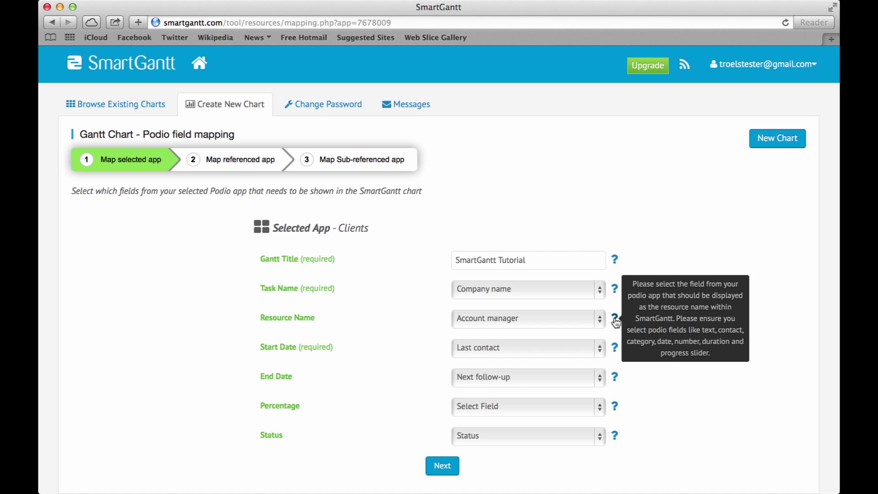
{"action": "mouse_move", "coordinate": [616, 350]}
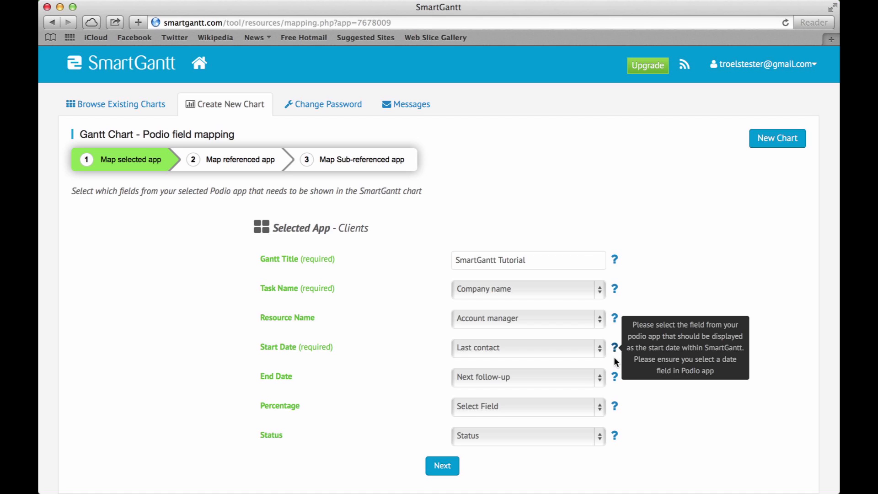
{"action": "mouse_move", "coordinate": [615, 378]}
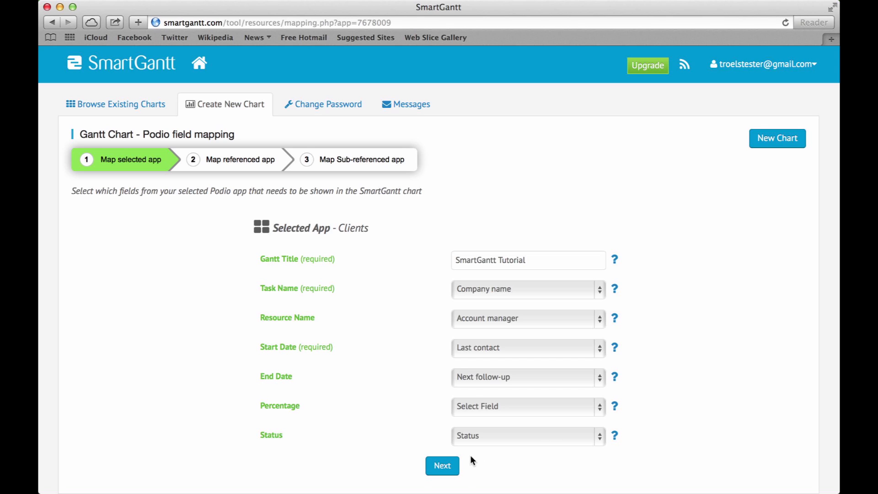
{"action": "left_click", "coordinate": [448, 466]}
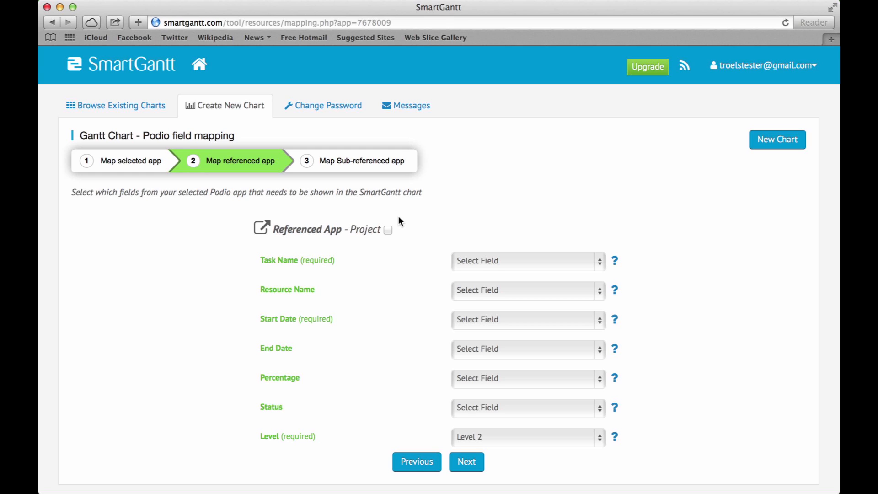
Map the referenced Project app's task name to Project title and its resource name to Producer.
{"action": "left_click", "coordinate": [514, 257]}
{"action": "left_click", "coordinate": [514, 229]}
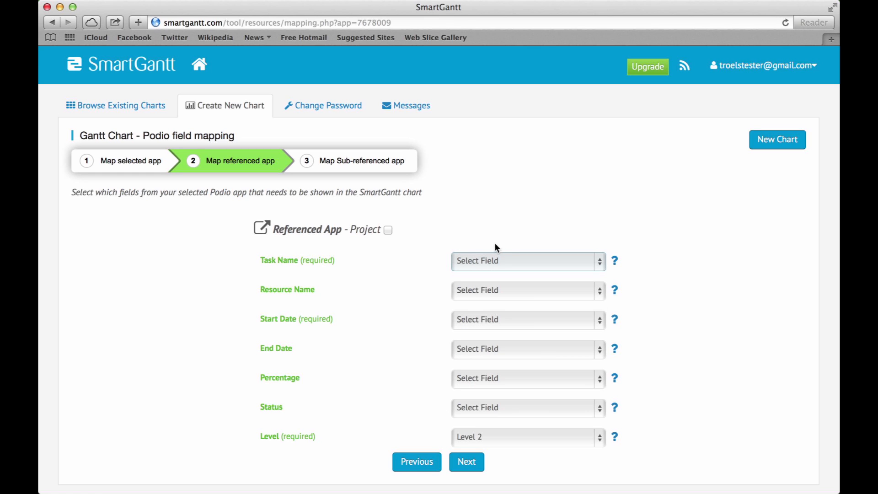
{"action": "left_click", "coordinate": [500, 260]}
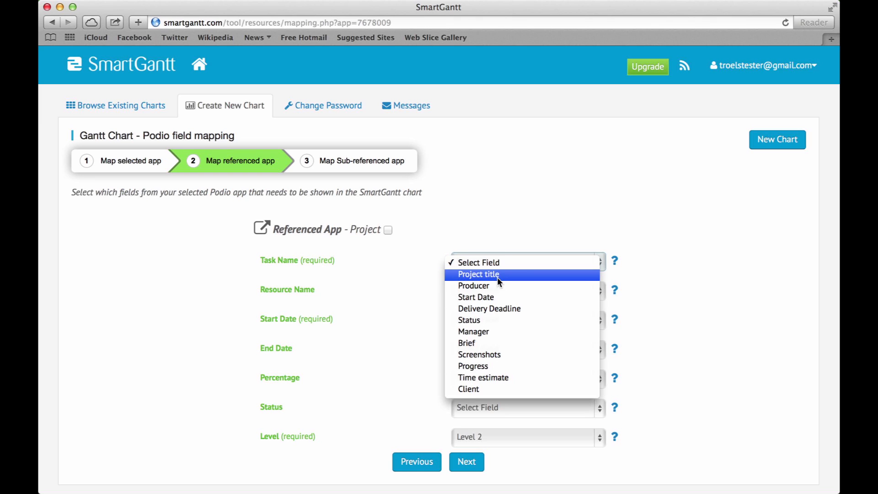
{"action": "left_click", "coordinate": [498, 275]}
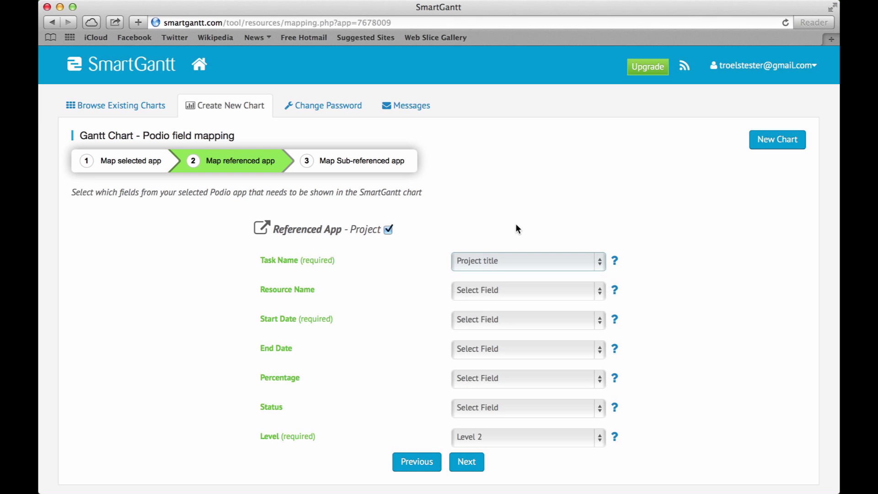
{"action": "left_click", "coordinate": [496, 289]}
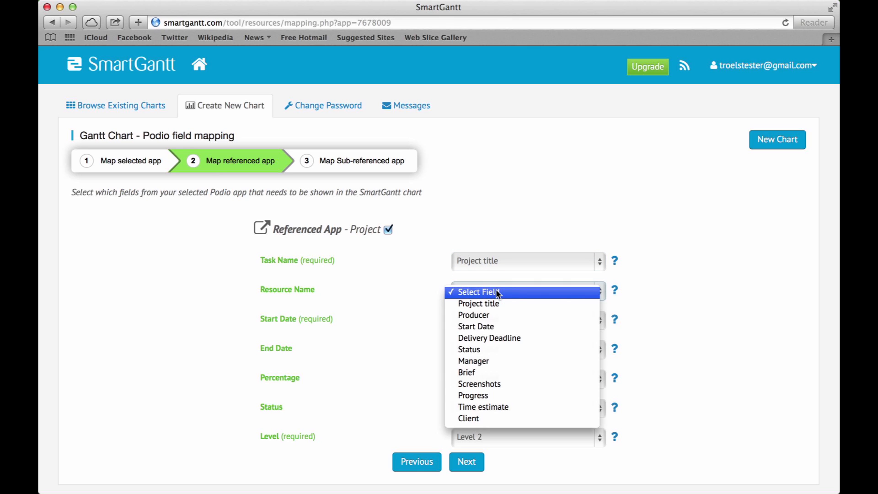
{"action": "left_click", "coordinate": [487, 315]}
Map the Project app's start date to Start Date and its end date to Delivery Deadline.
{"action": "left_click", "coordinate": [492, 321]}
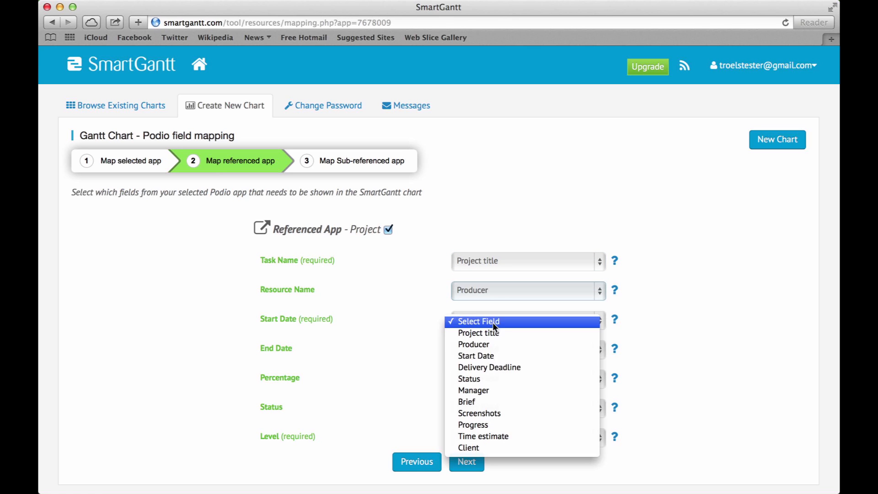
{"action": "left_click", "coordinate": [479, 355]}
{"action": "left_click", "coordinate": [478, 355]}
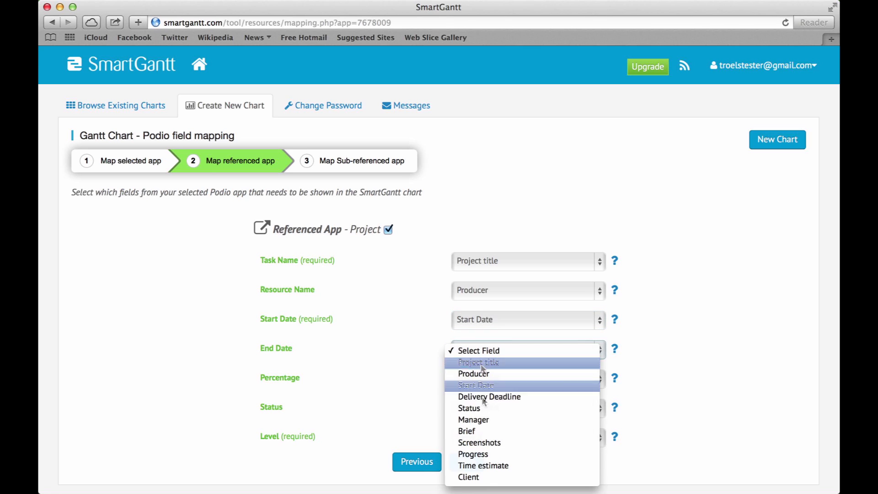
{"action": "left_click", "coordinate": [482, 397]}
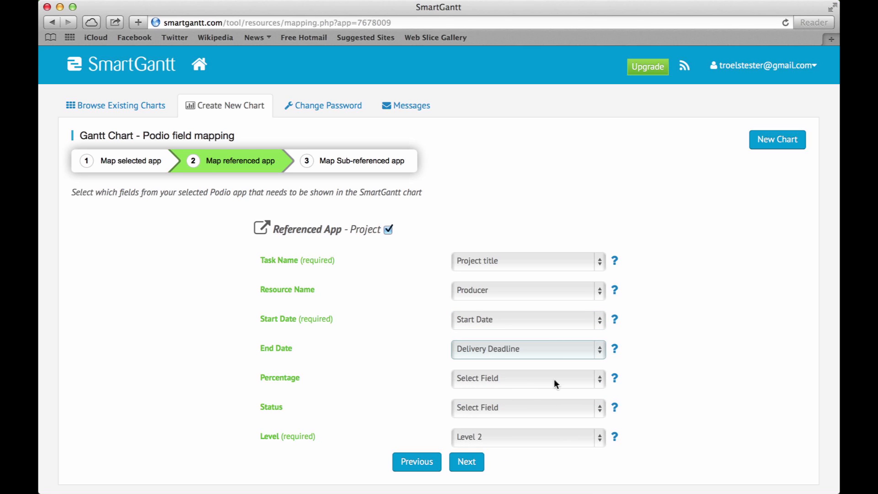
Map the Project app's percentage to Progress and its status to the Status field.
{"action": "left_click", "coordinate": [554, 380]}
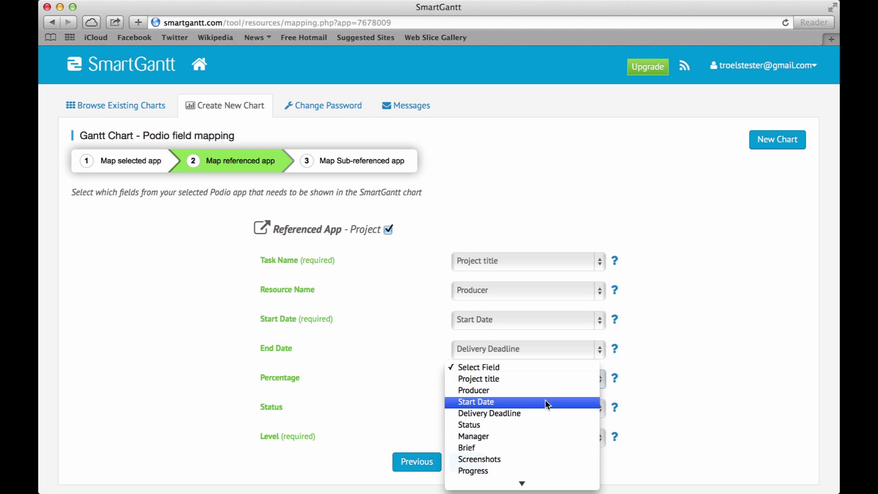
{"action": "left_click", "coordinate": [488, 470]}
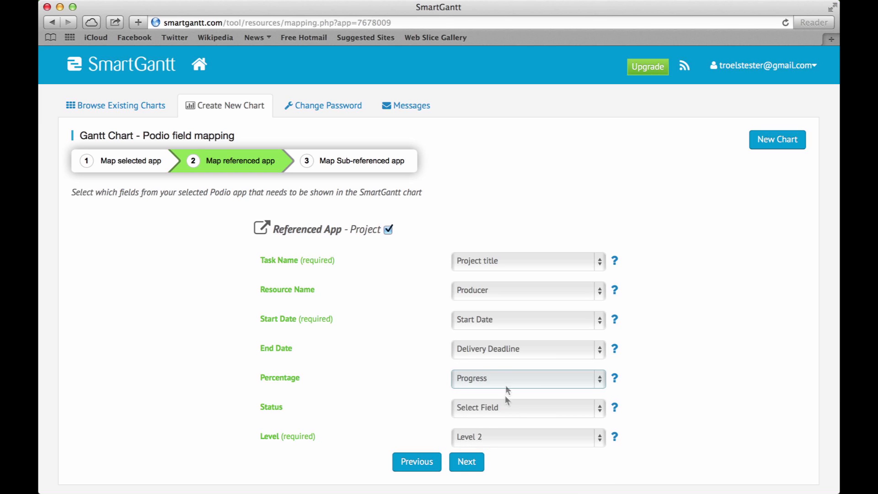
{"action": "left_click", "coordinate": [498, 410]}
{"action": "left_click", "coordinate": [509, 429]}
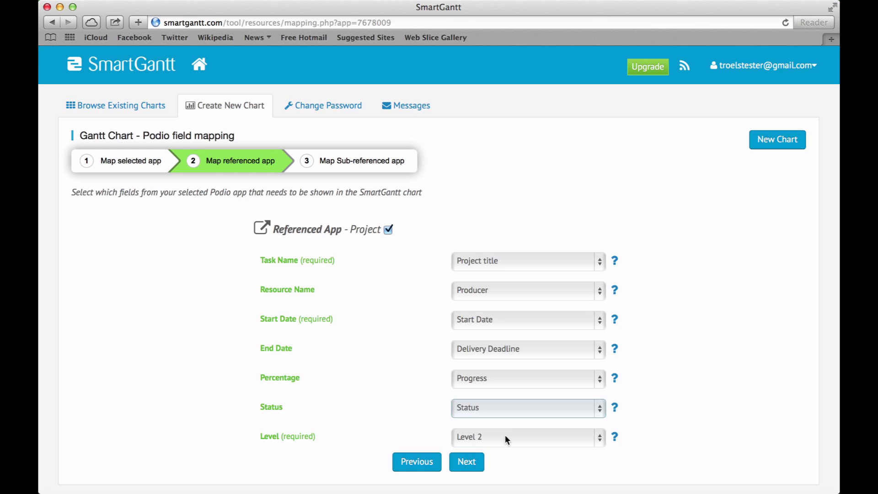
Set the referenced Project app's level to Level 2 and proceed to mapping the sub-referenced app.
{"action": "left_click", "coordinate": [505, 435]}
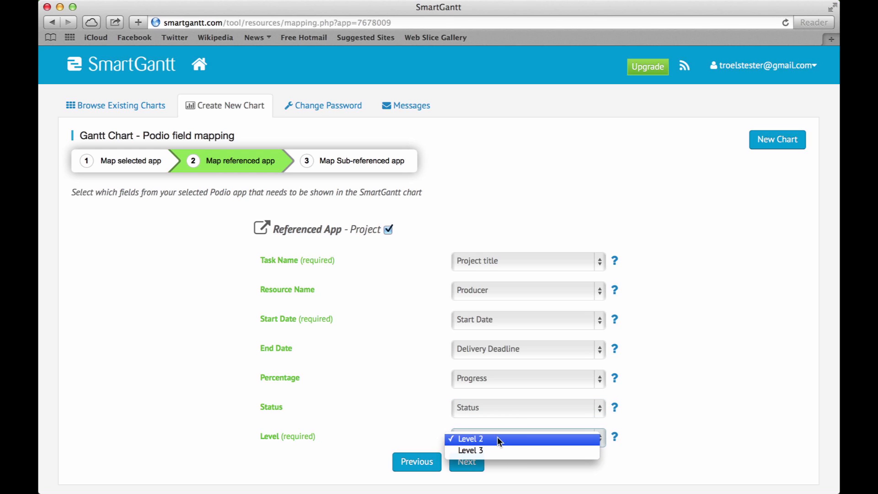
{"action": "left_click", "coordinate": [497, 438]}
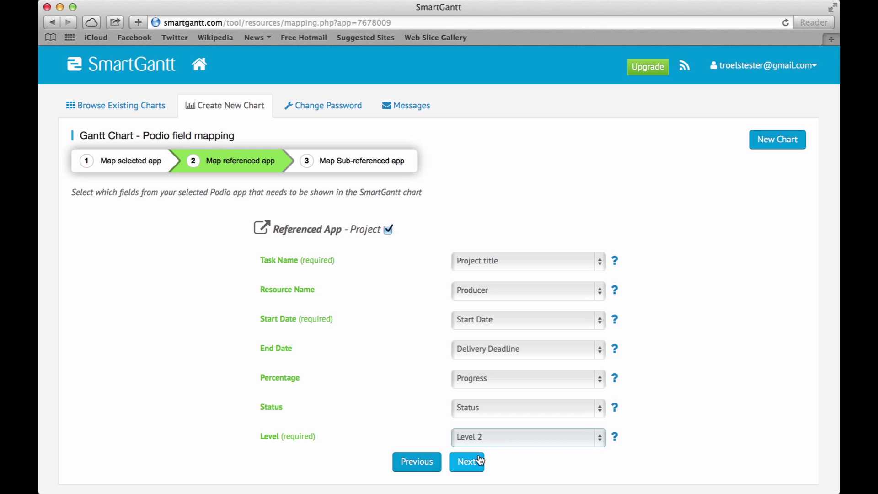
{"action": "left_click", "coordinate": [476, 462]}
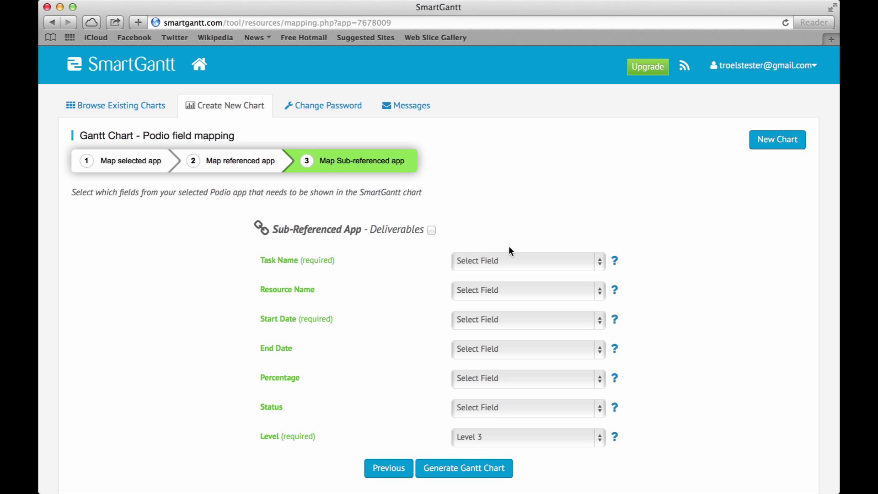
Map the sub-referenced Deliverables app's task name to Title and its resource name to Responsible.
{"action": "left_click", "coordinate": [503, 259]}
{"action": "left_click", "coordinate": [498, 274]}
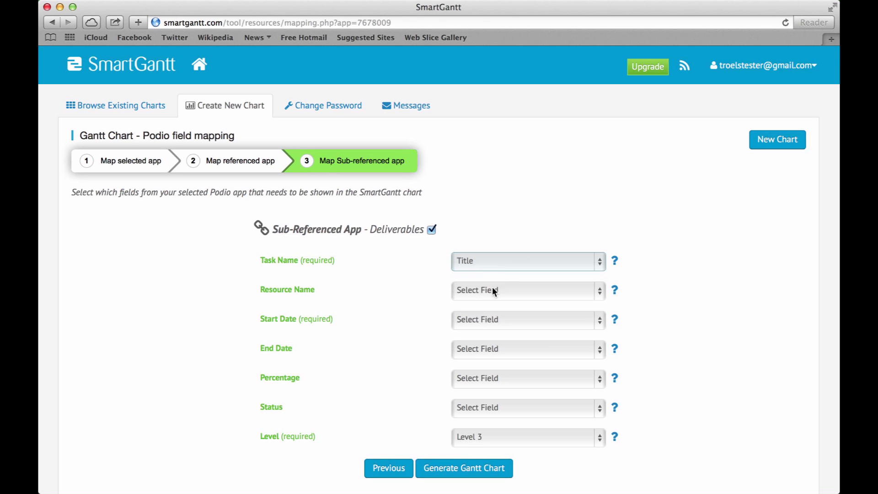
{"action": "left_click", "coordinate": [492, 287]}
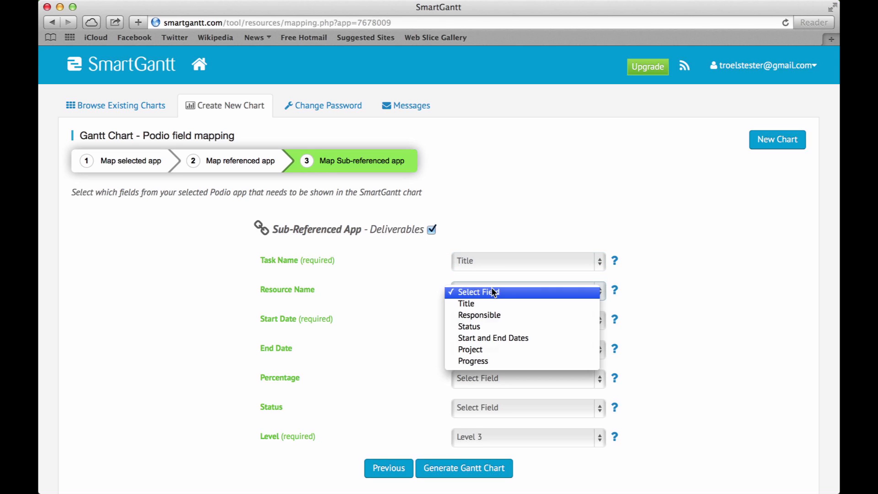
{"action": "left_click", "coordinate": [484, 315]}
Map both the start date and the end date of the Deliverables app to Start and End Dates.
{"action": "left_click", "coordinate": [485, 317]}
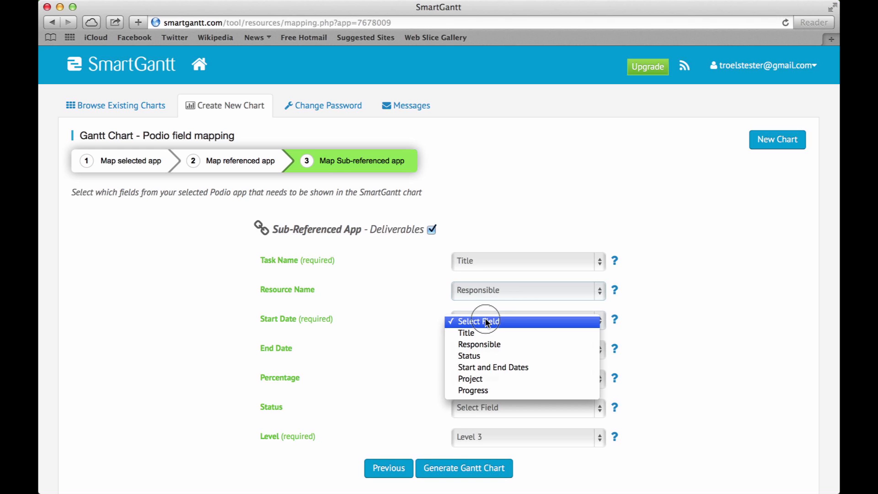
{"action": "left_click", "coordinate": [477, 366]}
{"action": "left_click", "coordinate": [481, 351]}
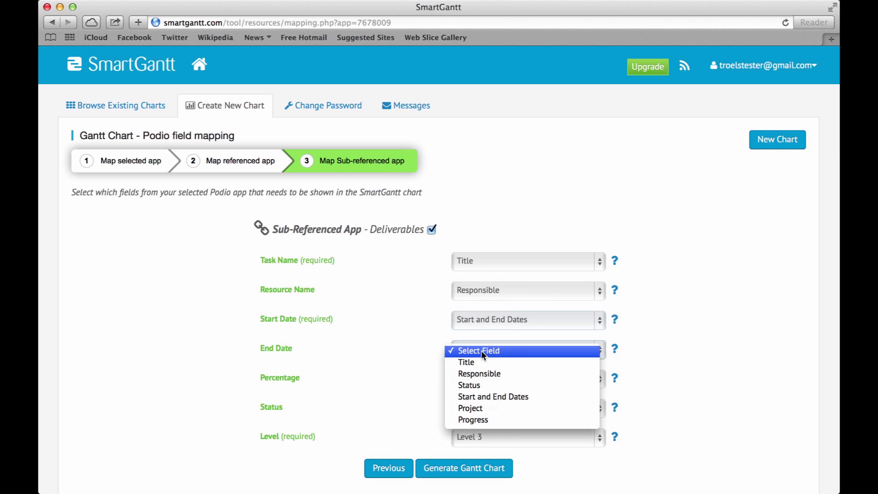
{"action": "left_click", "coordinate": [484, 396]}
Map the Deliverables app's percentage to Progress and its status to Status, and generate the Gantt chart.
{"action": "left_click", "coordinate": [534, 378]}
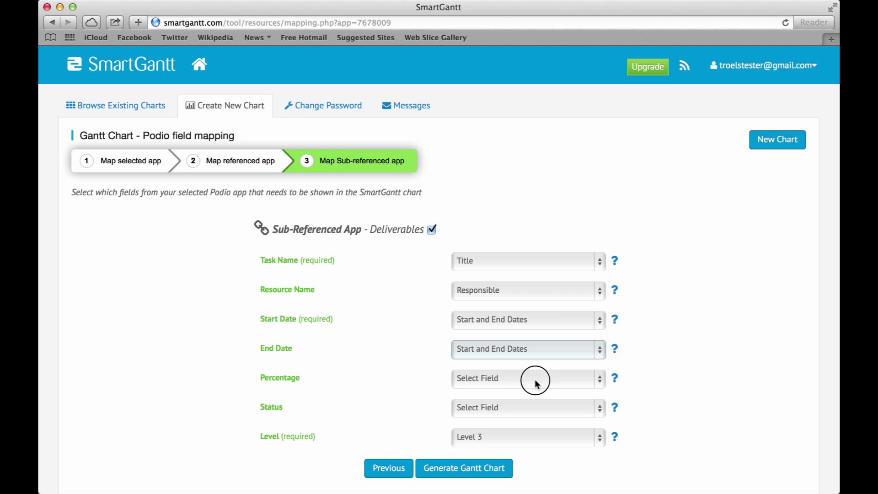
{"action": "left_click", "coordinate": [488, 447]}
{"action": "left_click", "coordinate": [494, 416]}
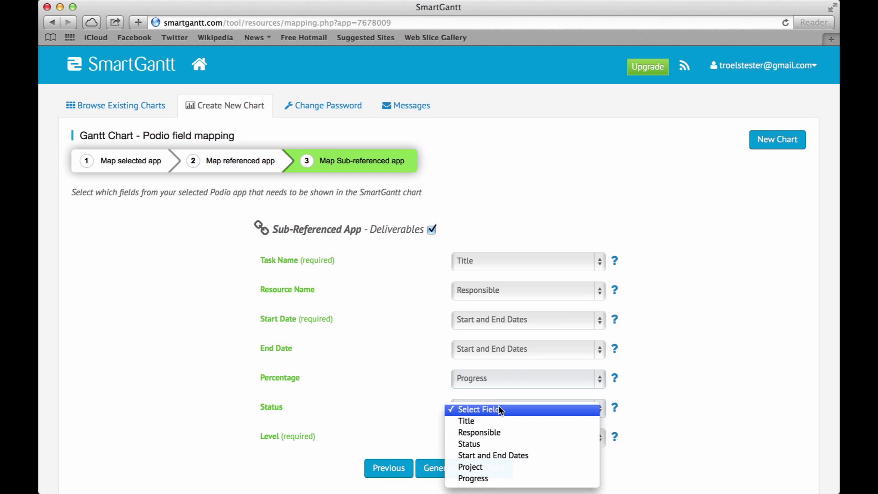
{"action": "left_click", "coordinate": [489, 443]}
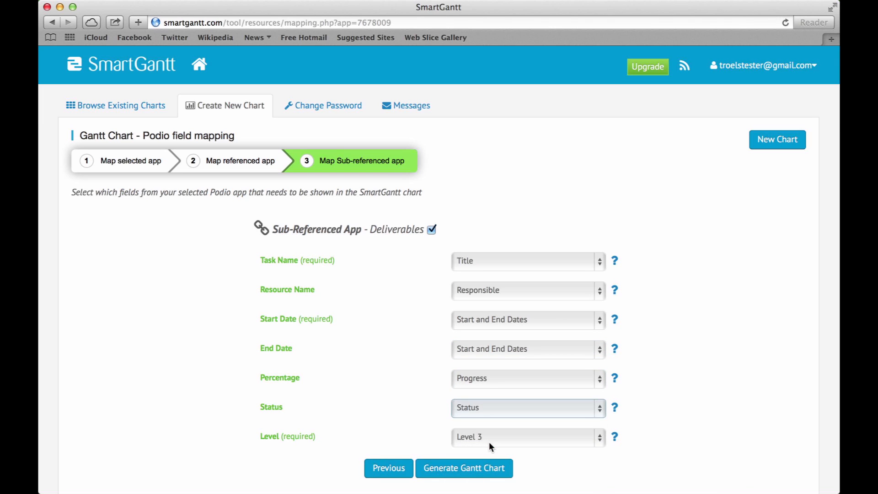
{"action": "left_click", "coordinate": [462, 470]}
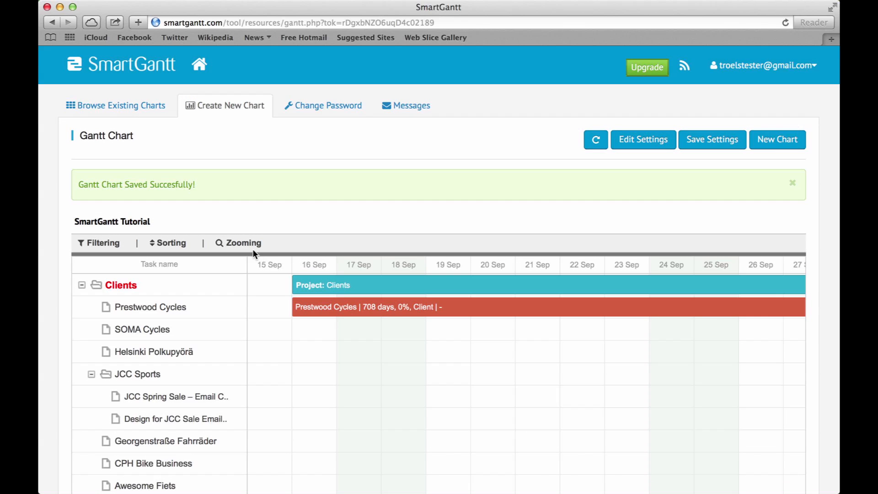
Change the zoom of the Gantt chart's timeline to a scale of years, quarters and months.
{"action": "left_click", "coordinate": [240, 246]}
{"action": "left_click", "coordinate": [351, 171]}
{"action": "left_click", "coordinate": [526, 220]}
{"action": "scroll", "coordinate": [472, 432], "scroll_direction": "right", "scroll_amount": 4}
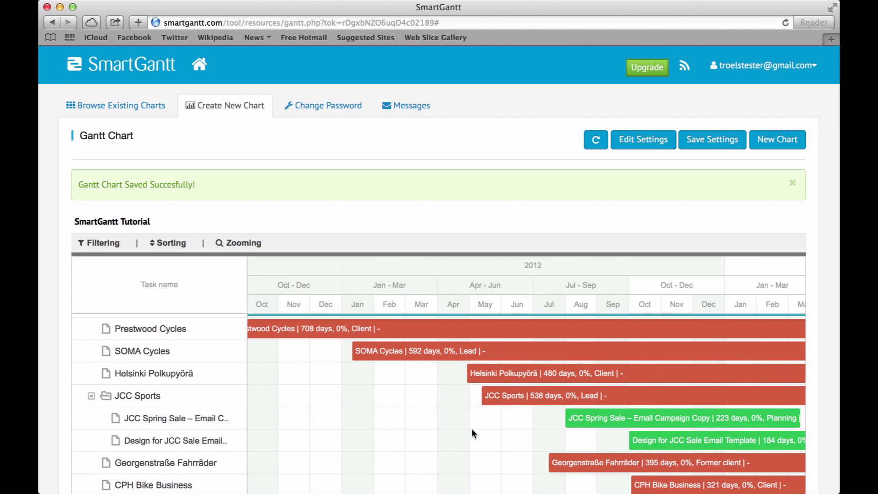
{"action": "scroll", "coordinate": [473, 433], "scroll_direction": "left", "scroll_amount": 4}
{"action": "scroll", "coordinate": [473, 433], "scroll_direction": "up", "scroll_amount": 1}
{"action": "scroll", "coordinate": [473, 433], "scroll_direction": "down", "scroll_amount": 1}
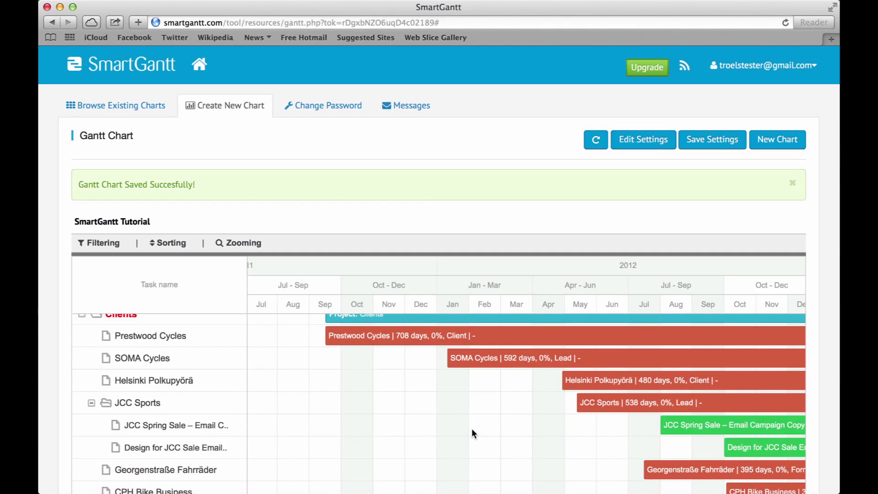